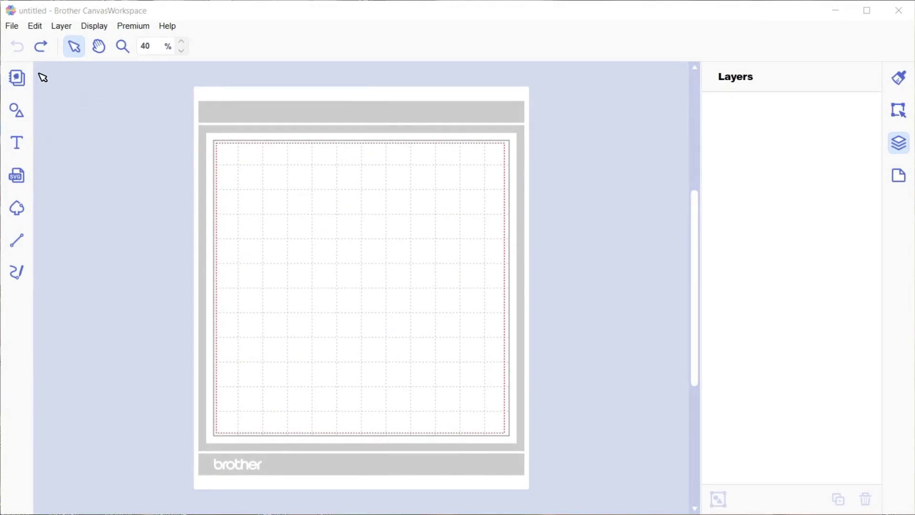
Import the Mum Box5 FCM CWSue file from the Mum Box folder onto the mat.
click(10, 27)
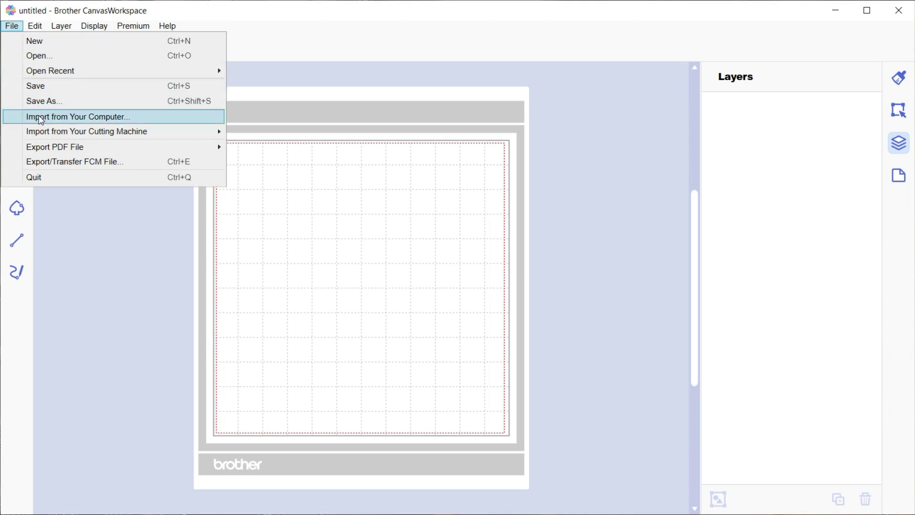
click(39, 117)
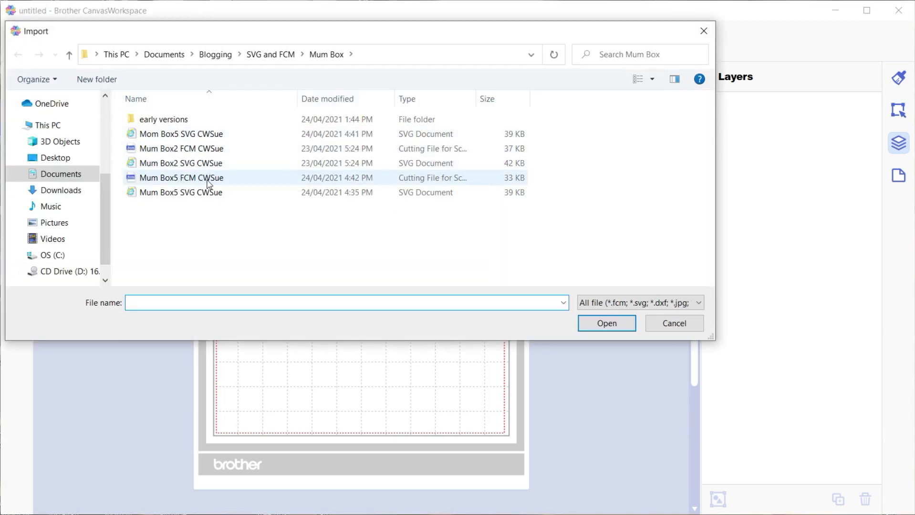
mouse_move(181, 177)
click(182, 185)
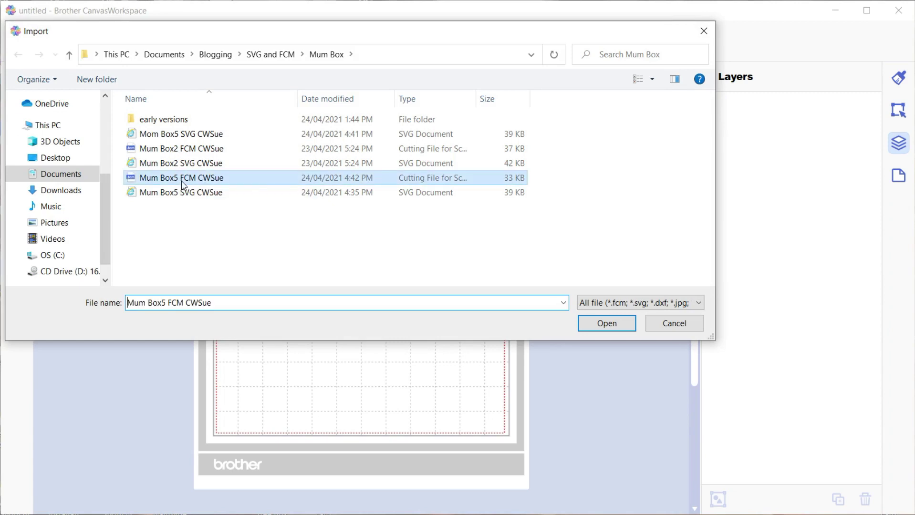
click(596, 328)
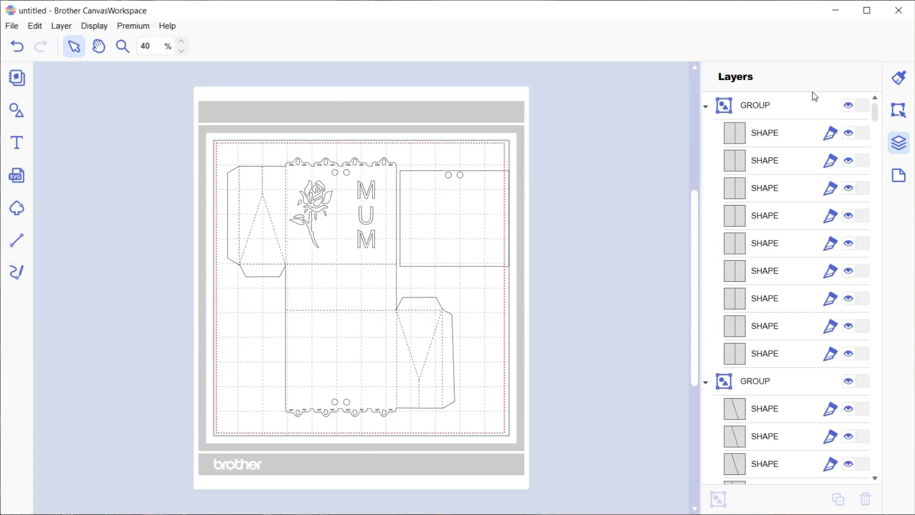
Collapse the first two Layers groups and select the last group, the insert panel.
click(706, 106)
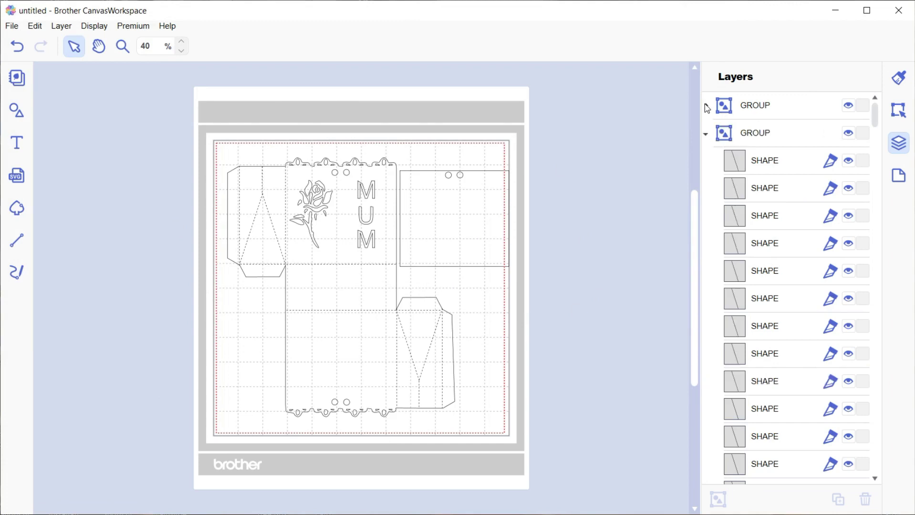
click(705, 134)
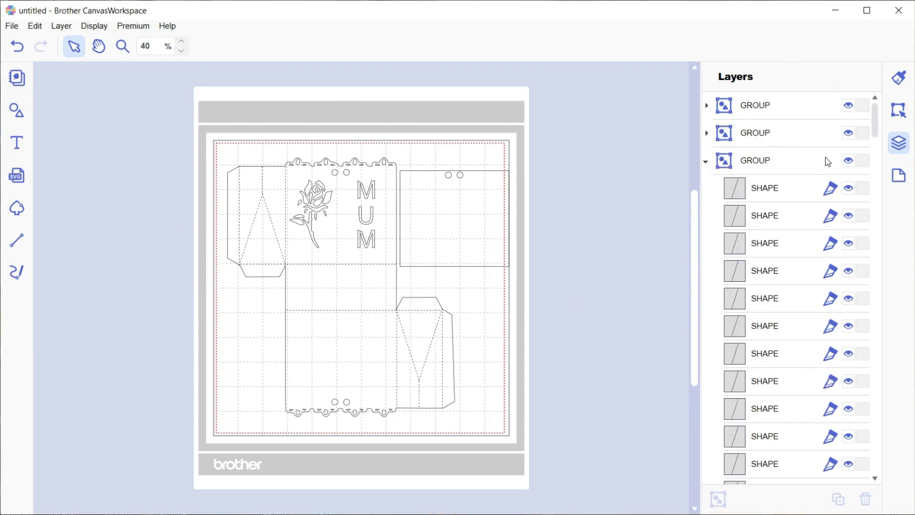
drag(875, 125, 875, 153)
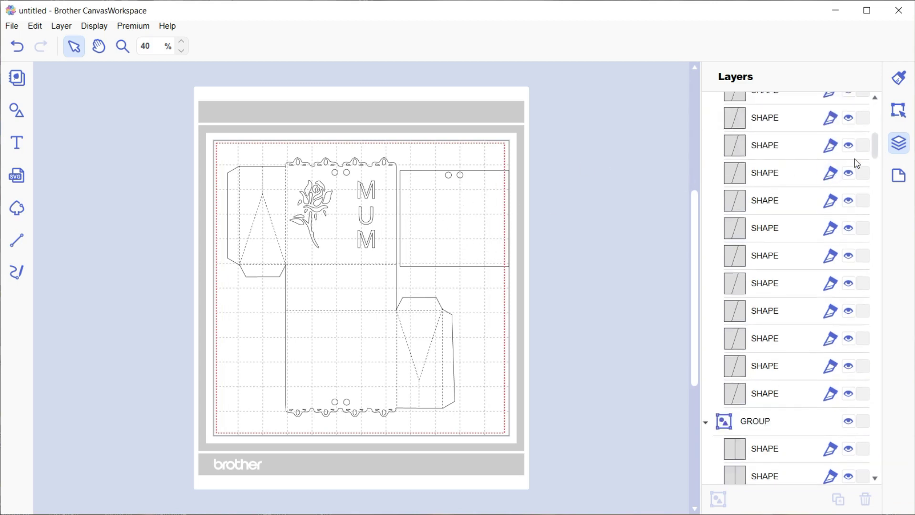
drag(877, 148, 883, 190)
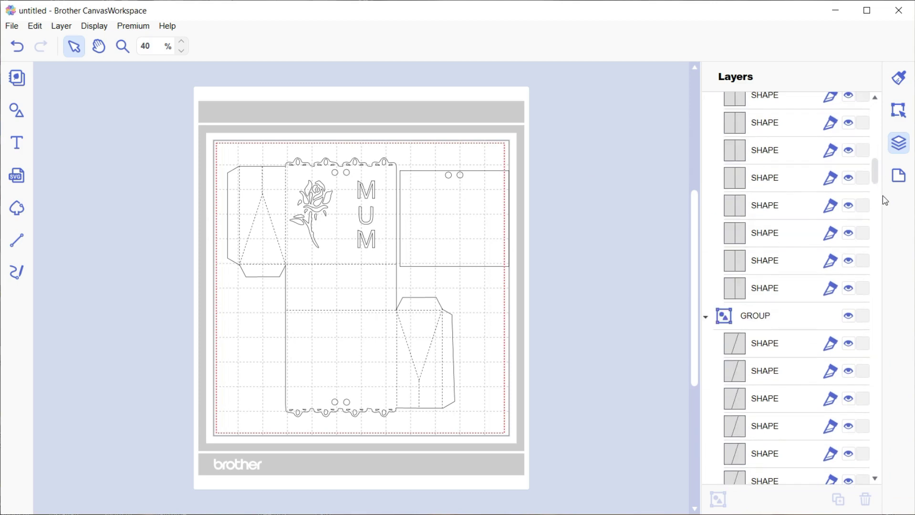
scroll(863, 363, down, 5)
scroll(875, 358, down, 5)
scroll(878, 419, down, 5)
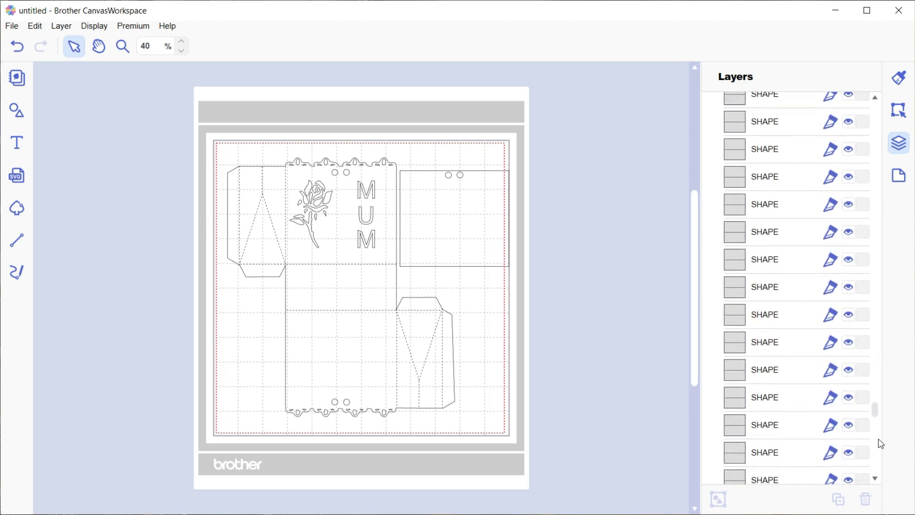
scroll(879, 440, down, 5)
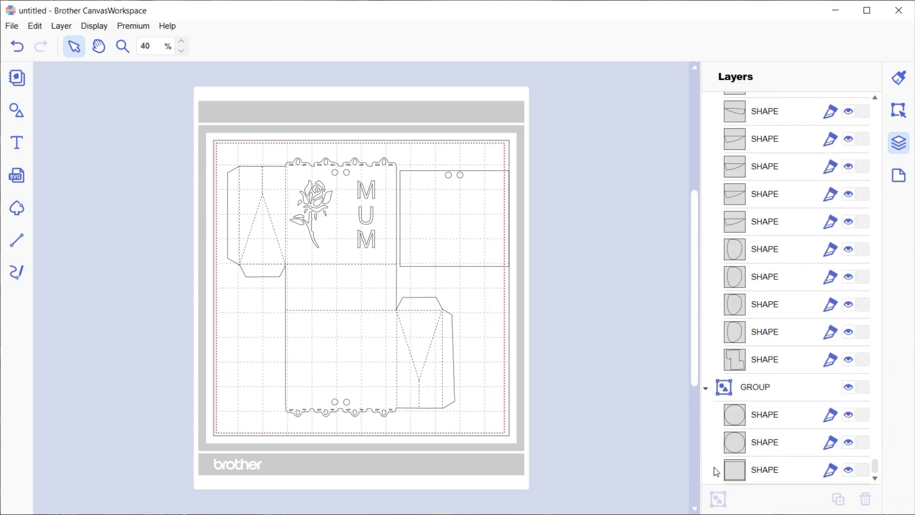
click(767, 391)
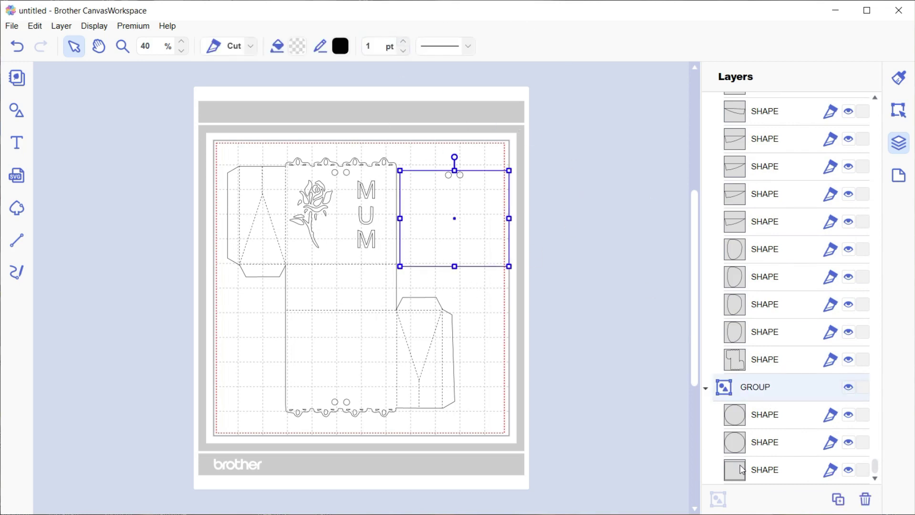
Hide the insert group and start an FCM file export of the box.
click(848, 389)
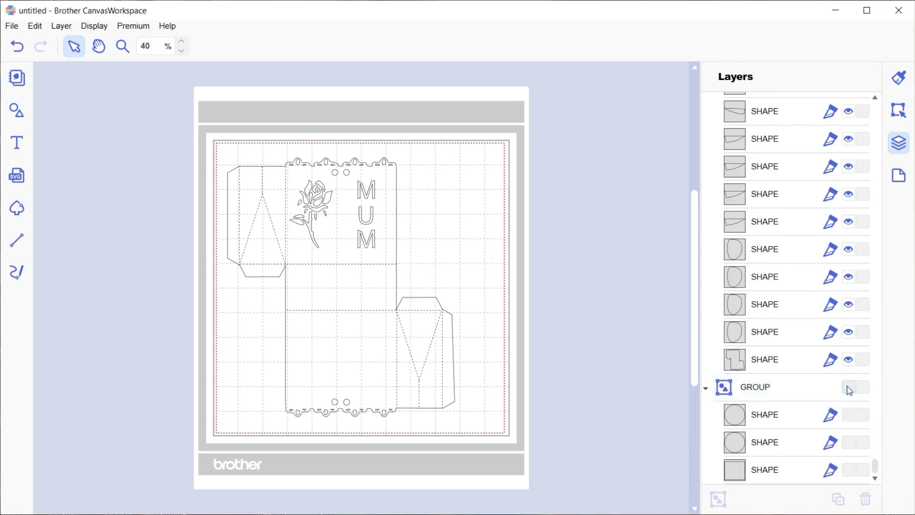
click(10, 27)
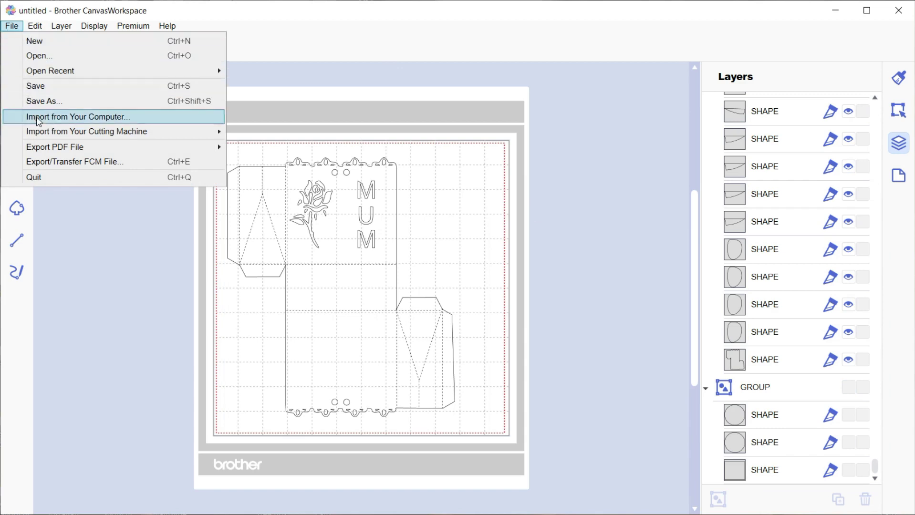
click(60, 159)
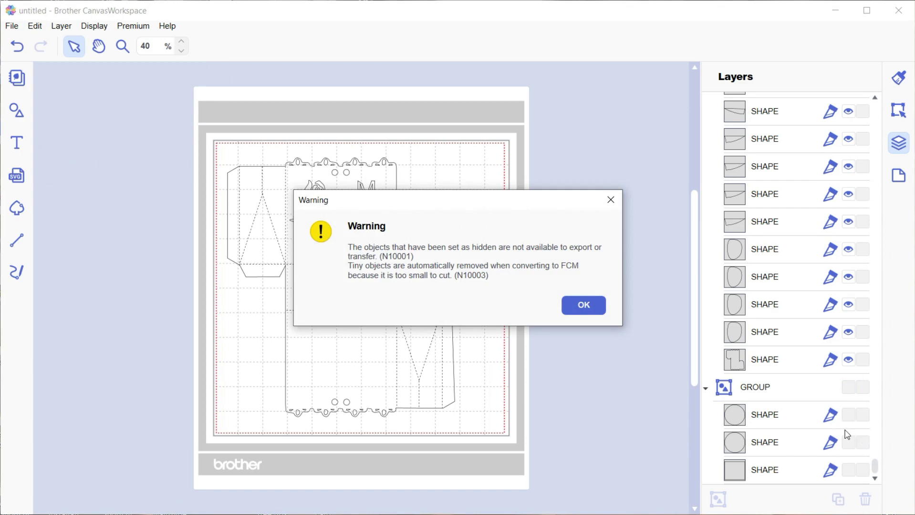
Transfer the box-only design to the ScanNCut DX via USB, then unhide the insert group.
click(587, 308)
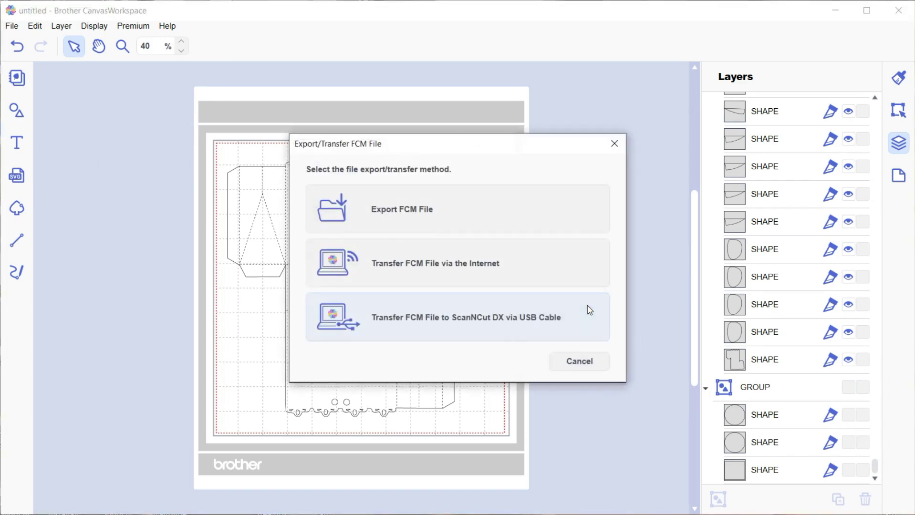
click(442, 265)
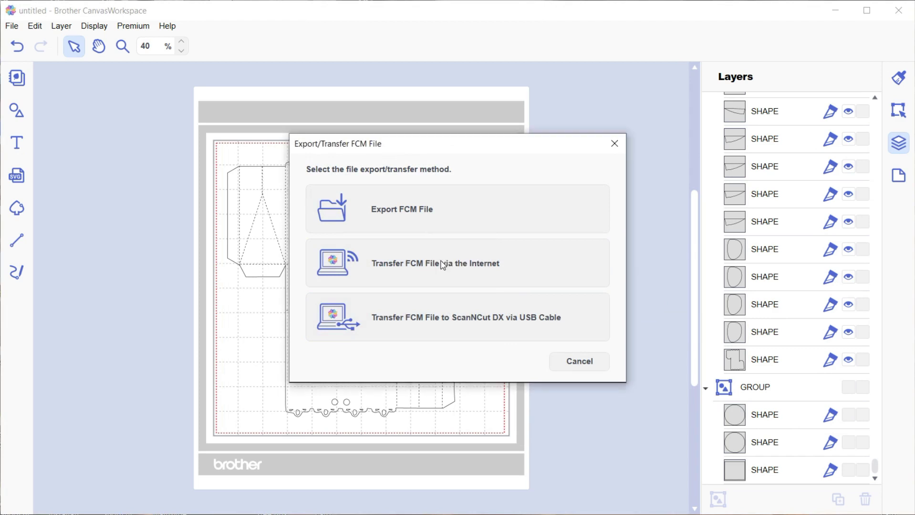
click(592, 298)
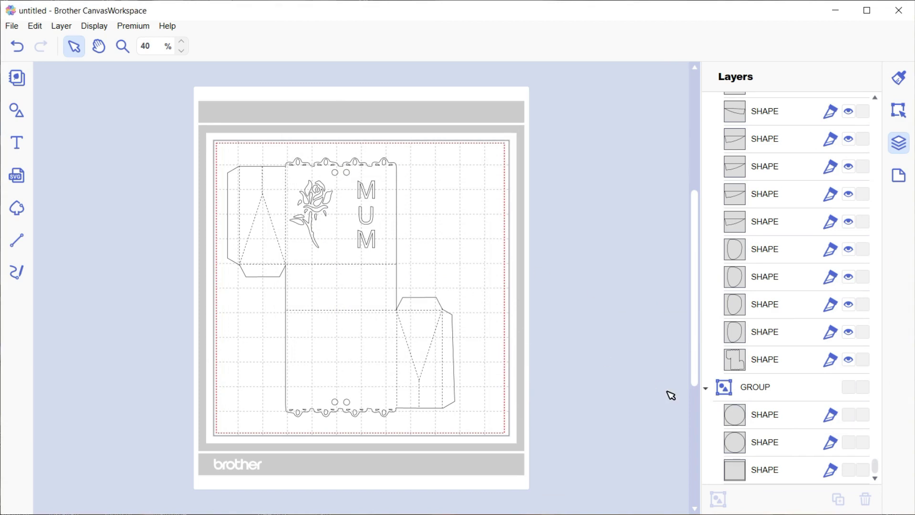
click(849, 387)
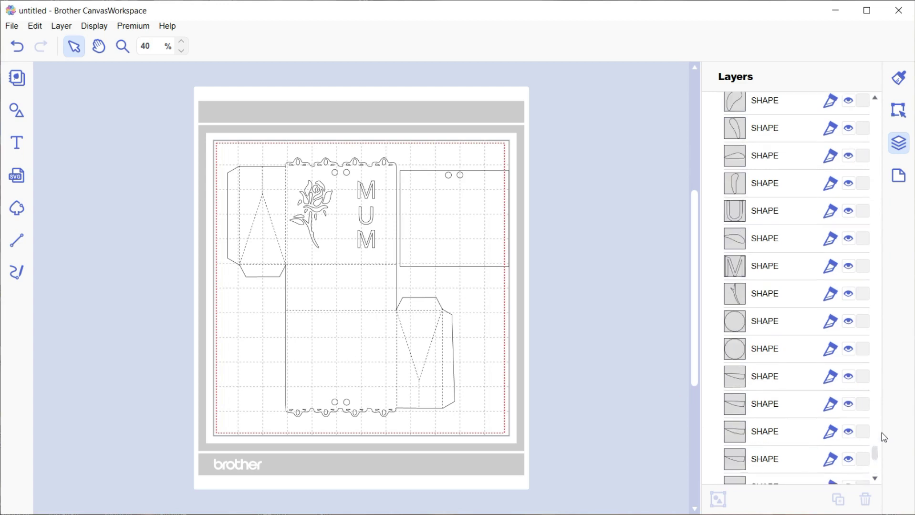
drag(877, 466, 874, 200)
scroll(878, 109, up, 5)
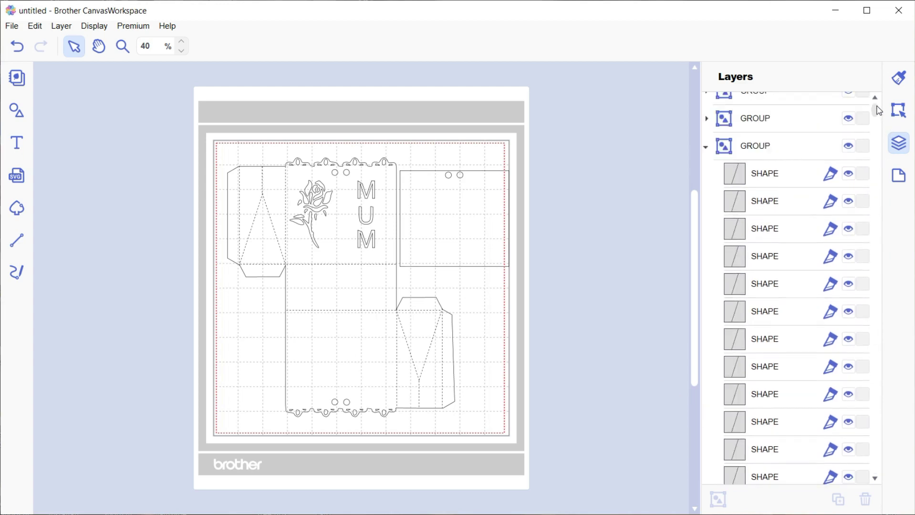
scroll(877, 107, up, 1)
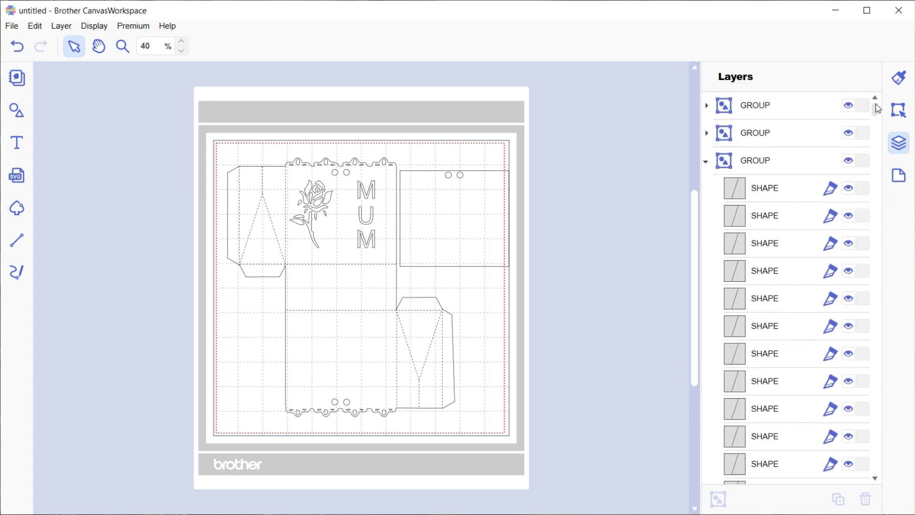
Hide the first, third and fourth box groups, then undo the last hide with Ctrl+Z.
click(848, 105)
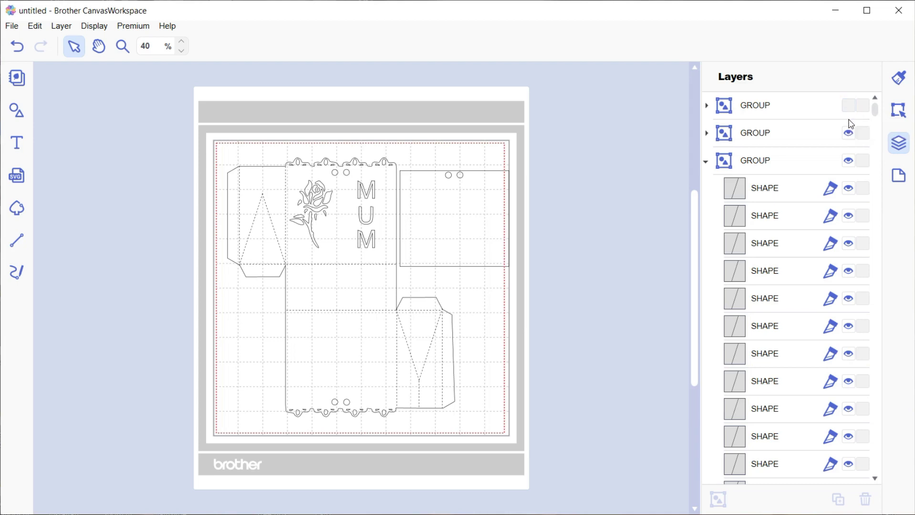
click(848, 161)
click(705, 162)
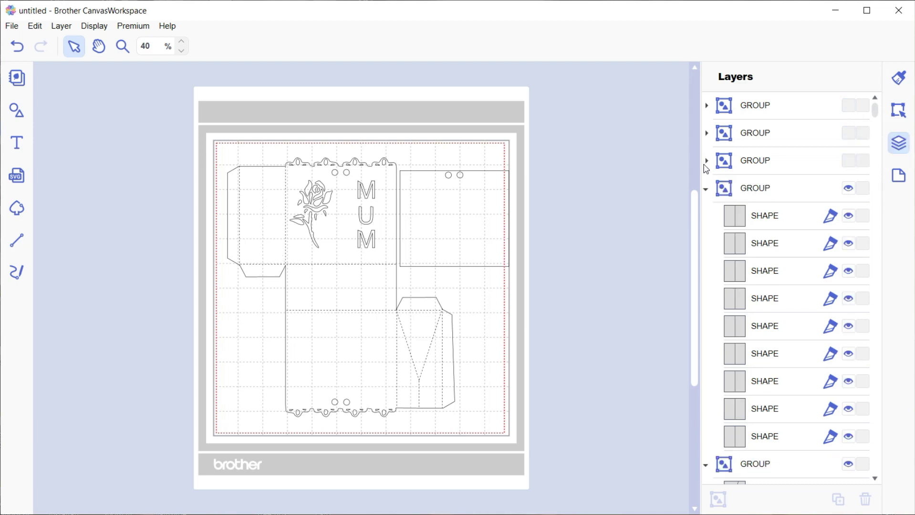
click(849, 189)
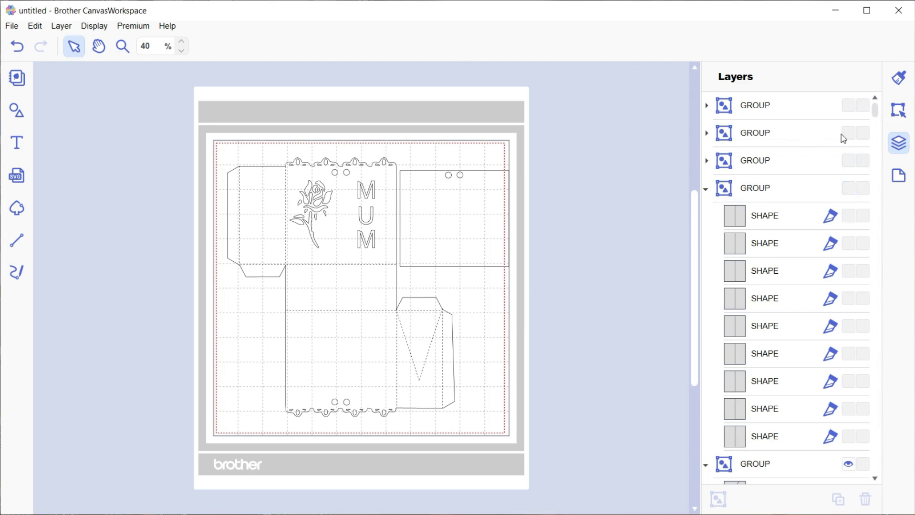
key(ctrl+z)
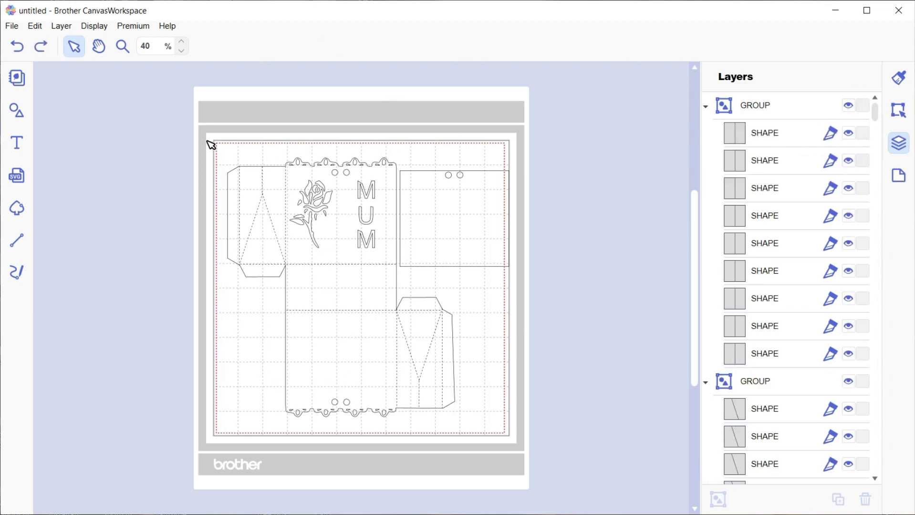
Hide the insert rectangle's group, then marquee-select all the remaining box template pieces.
drag(209, 145, 375, 306)
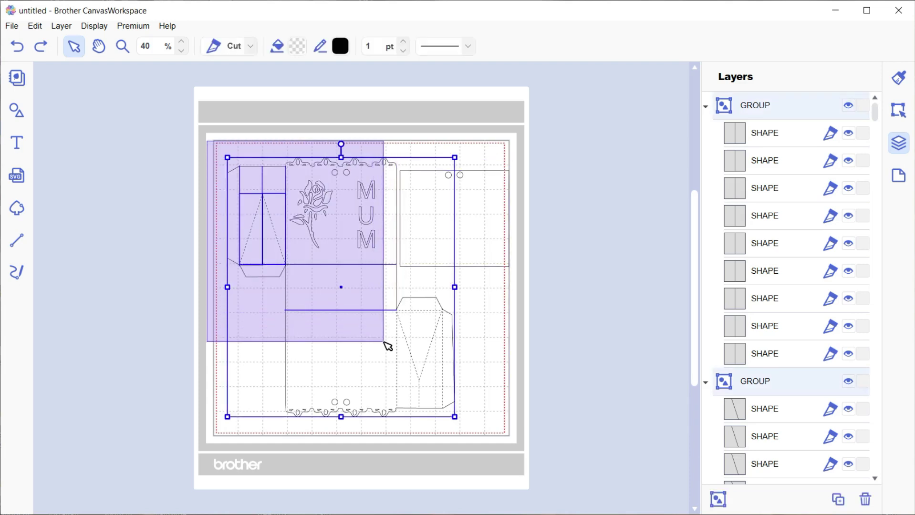
mouse_move(374, 306)
mouse_down()
mouse_move(414, 385)
mouse_move(454, 421)
mouse_up()
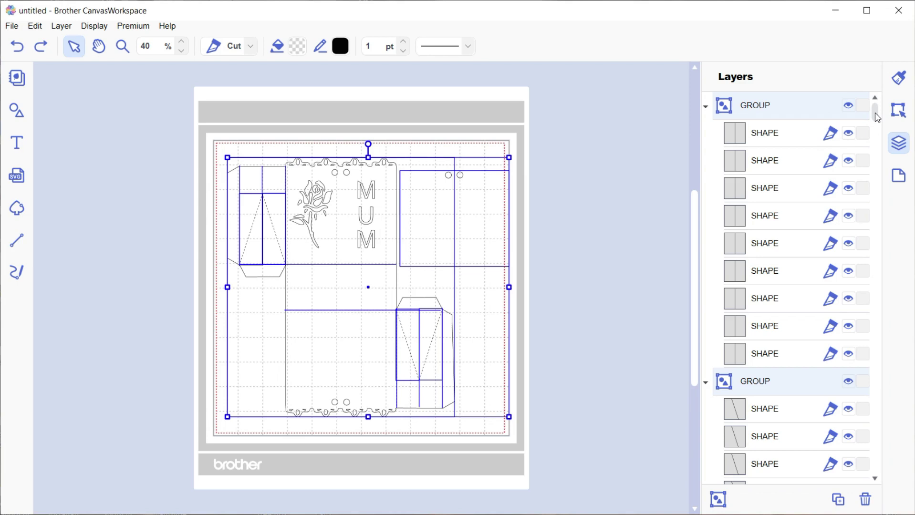
drag(877, 117, 884, 470)
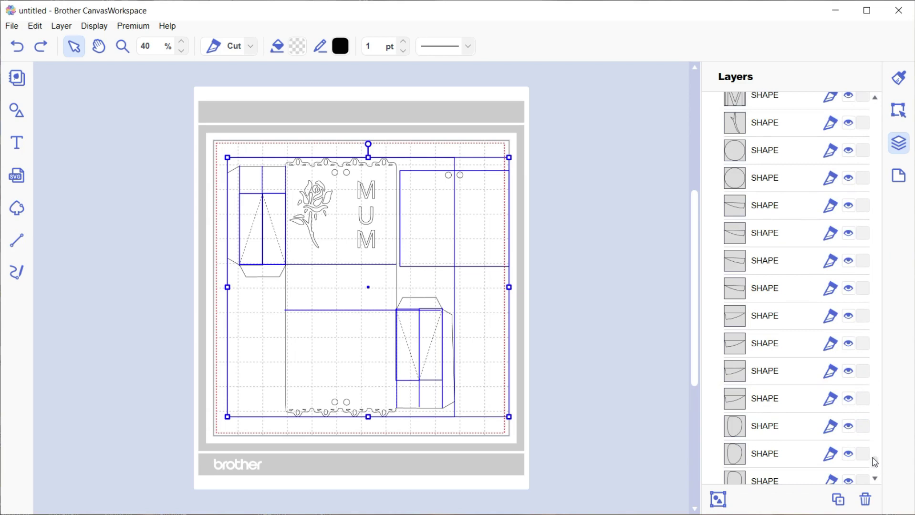
mouse_move(874, 460)
scroll(876, 467, down, 3)
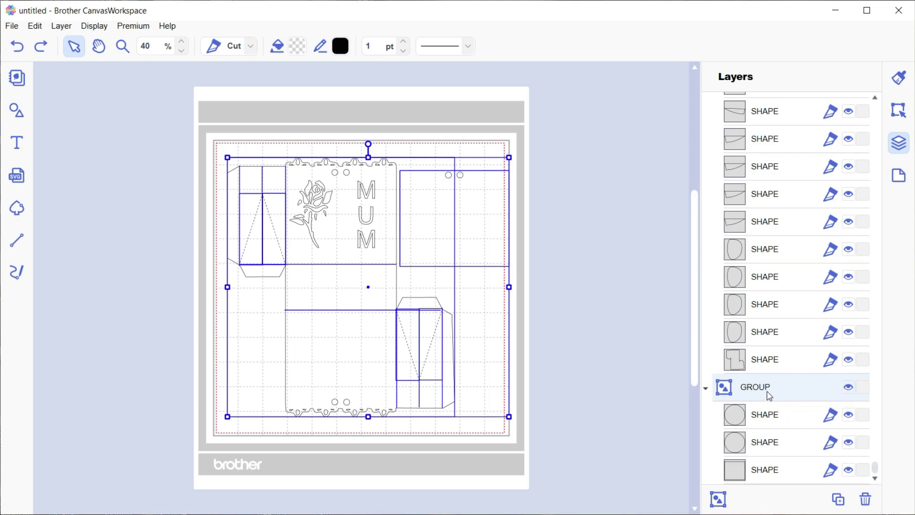
click(797, 393)
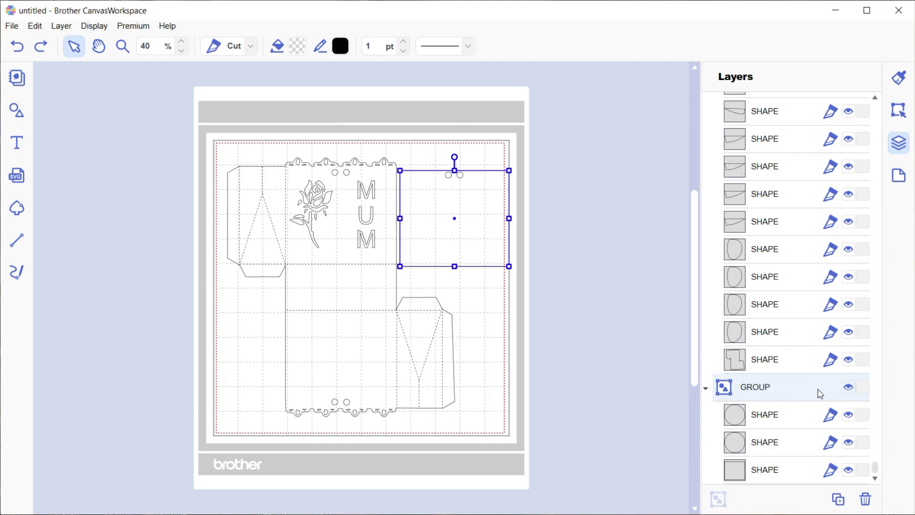
click(849, 388)
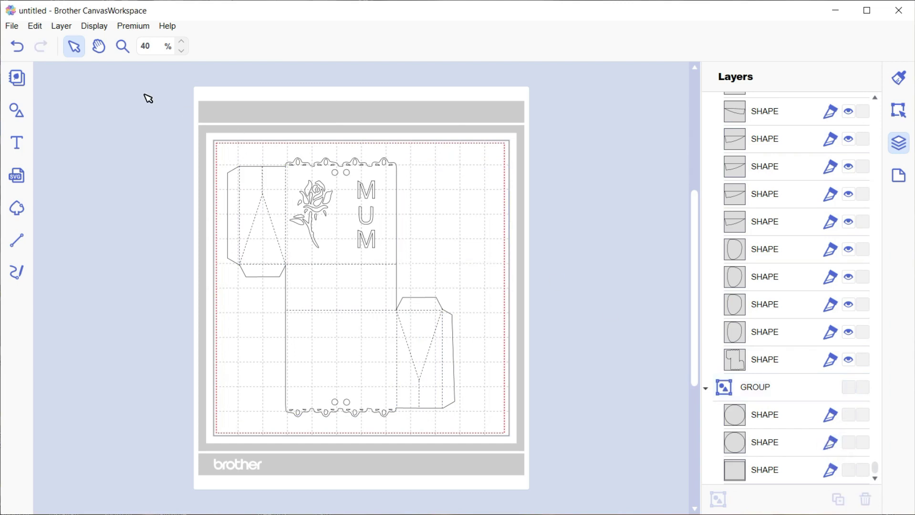
drag(144, 94, 486, 432)
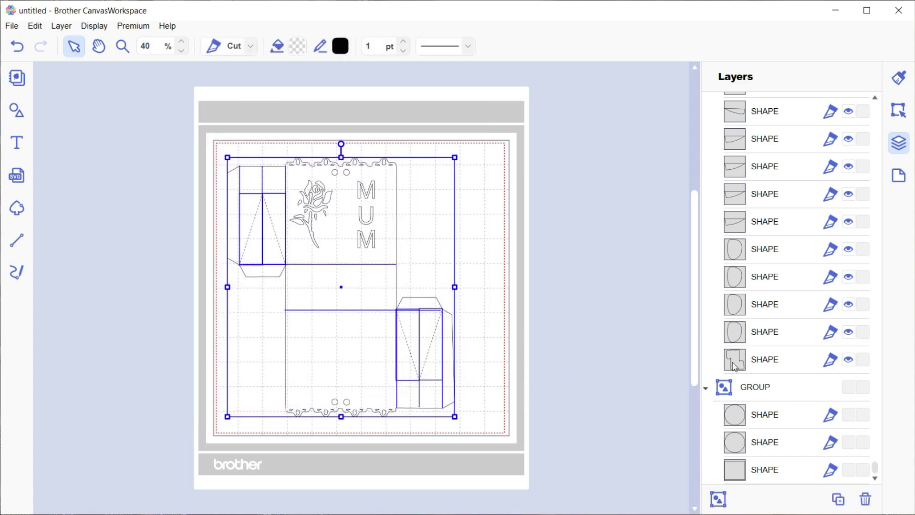
Group the selected box pieces into one group and unhide the insert rectangle.
click(717, 501)
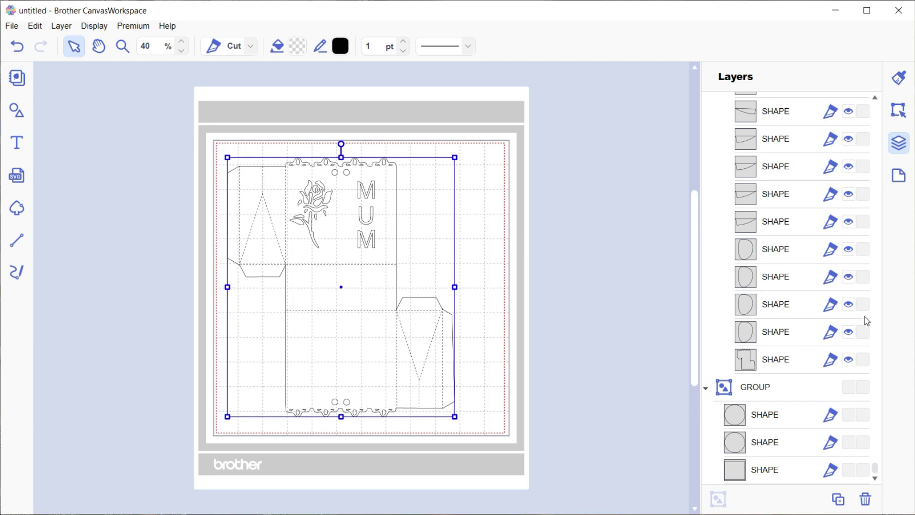
click(848, 387)
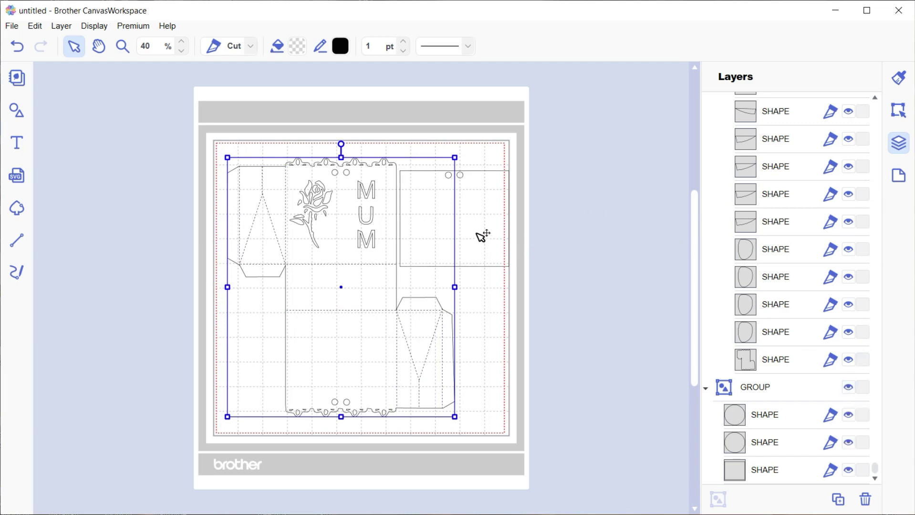
drag(878, 470, 862, 81)
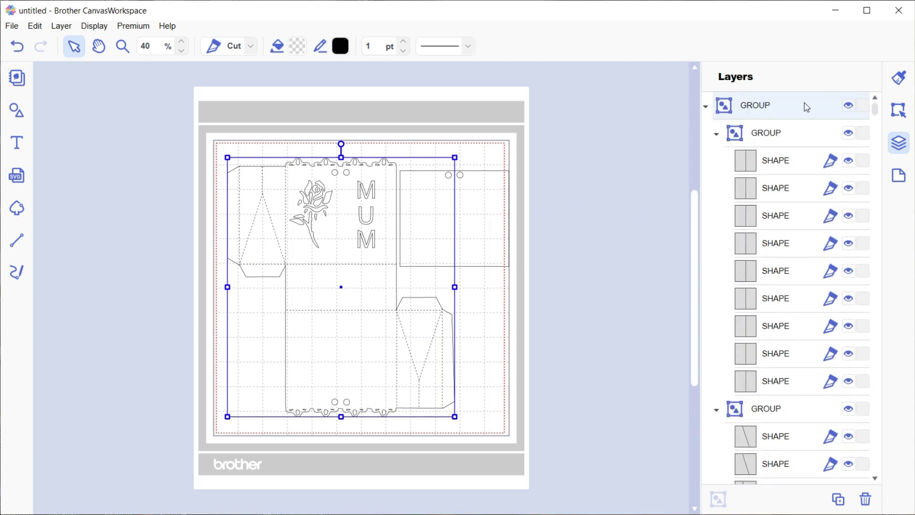
Hide the box template group and drag the insert rectangle toward the upper left.
click(849, 108)
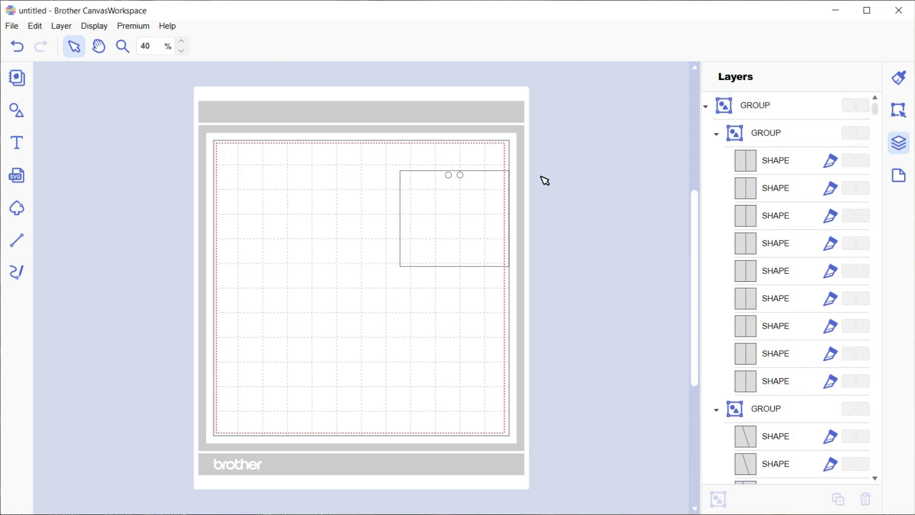
mouse_move(461, 211)
mouse_down()
mouse_move(343, 206)
mouse_move(423, 203)
mouse_move(388, 317)
mouse_move(311, 233)
mouse_up()
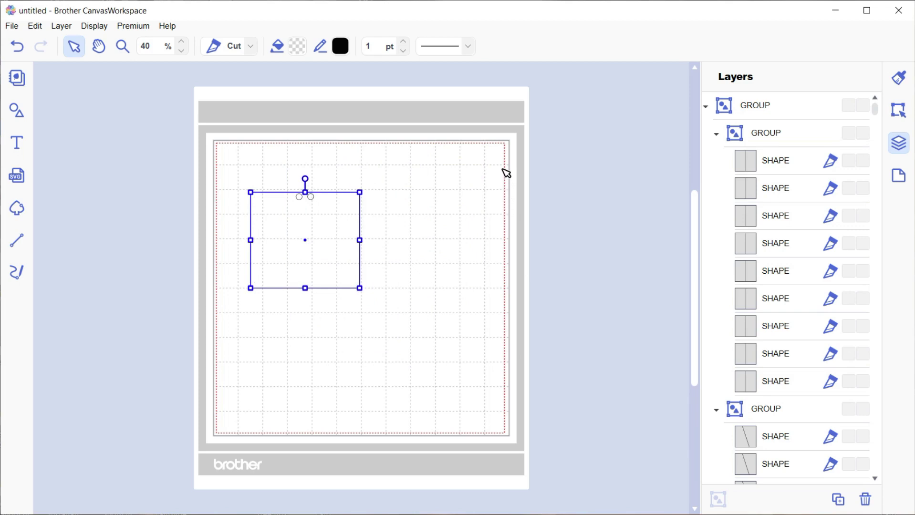
Transfer the insert-only FCM file to the ScanNCut via the Internet, then unhide the box template.
click(12, 26)
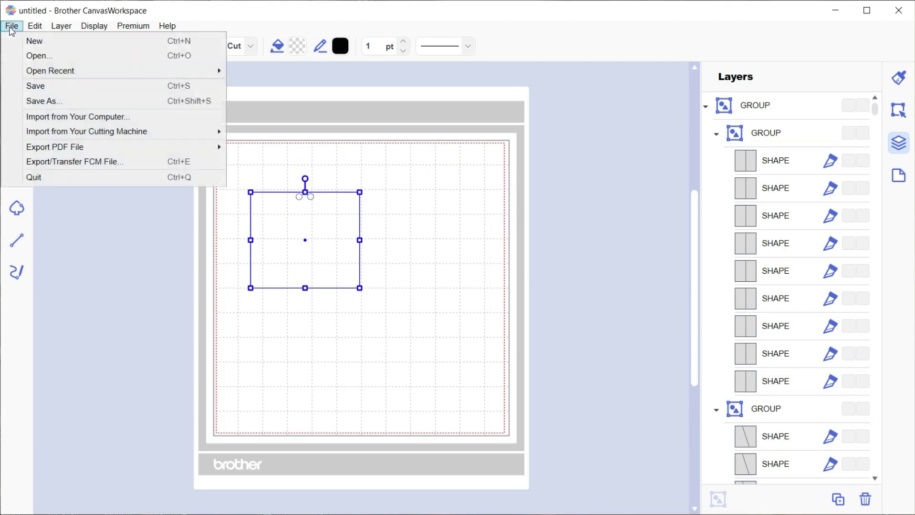
click(52, 167)
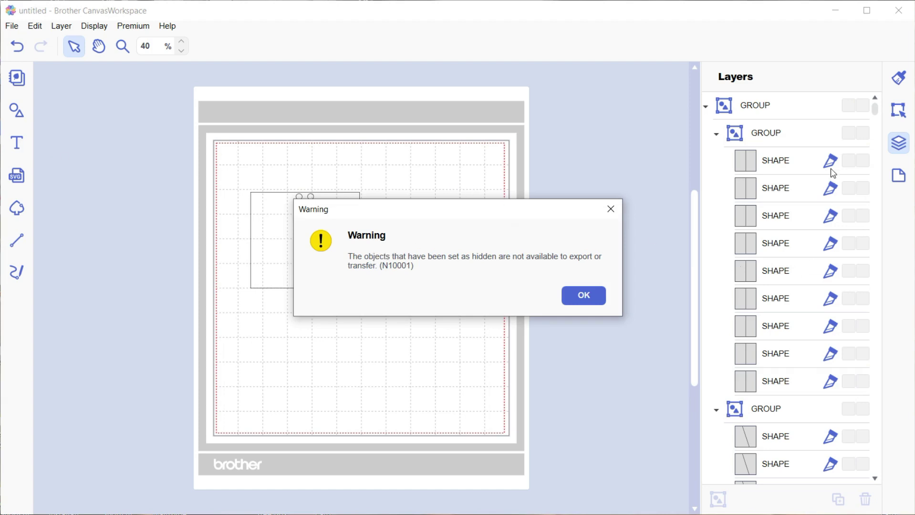
click(583, 295)
click(459, 271)
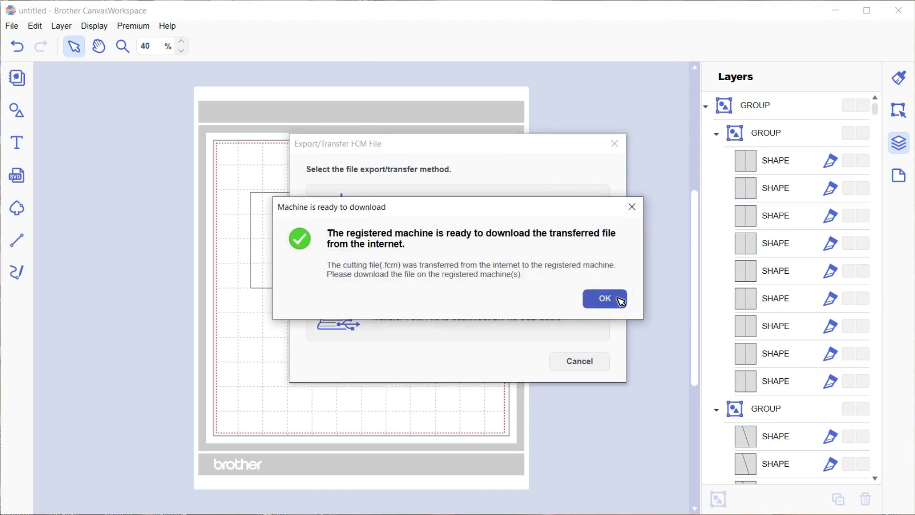
click(611, 298)
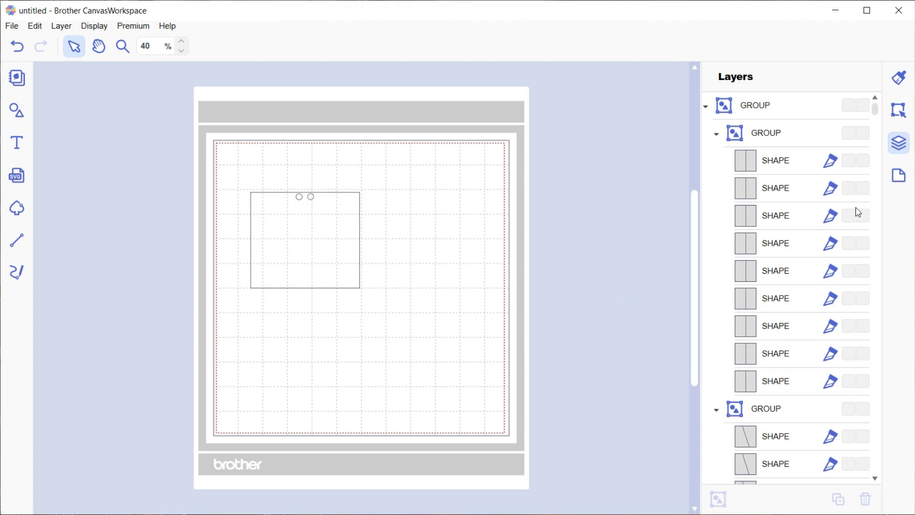
click(850, 106)
Move the insert rectangle to the right of the MUM panel and nudge it into place.
click(273, 287)
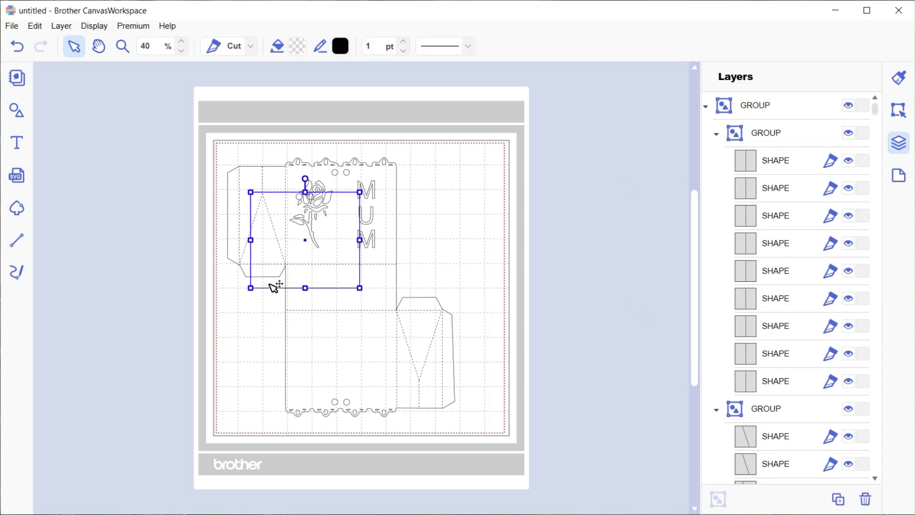
drag(272, 287, 418, 269)
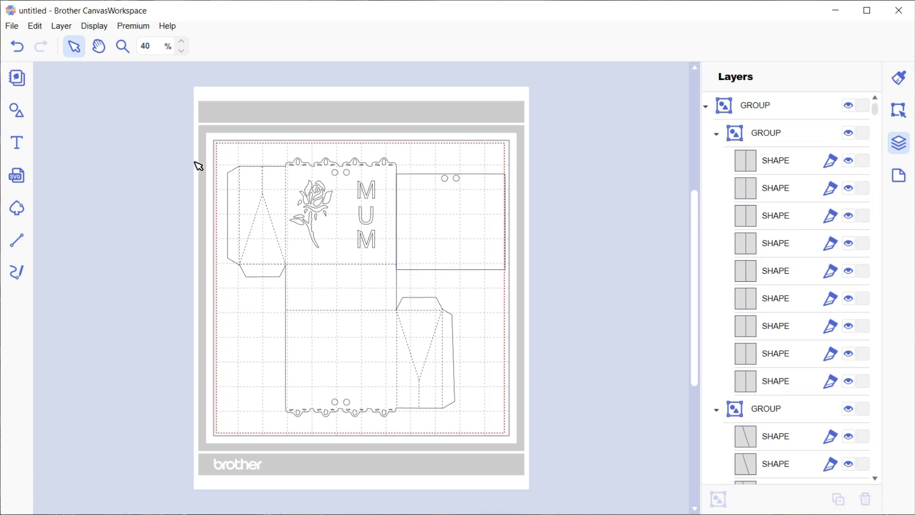
mouse_move(197, 165)
mouse_down()
mouse_move(353, 256)
mouse_move(378, 351)
mouse_move(365, 339)
mouse_up()
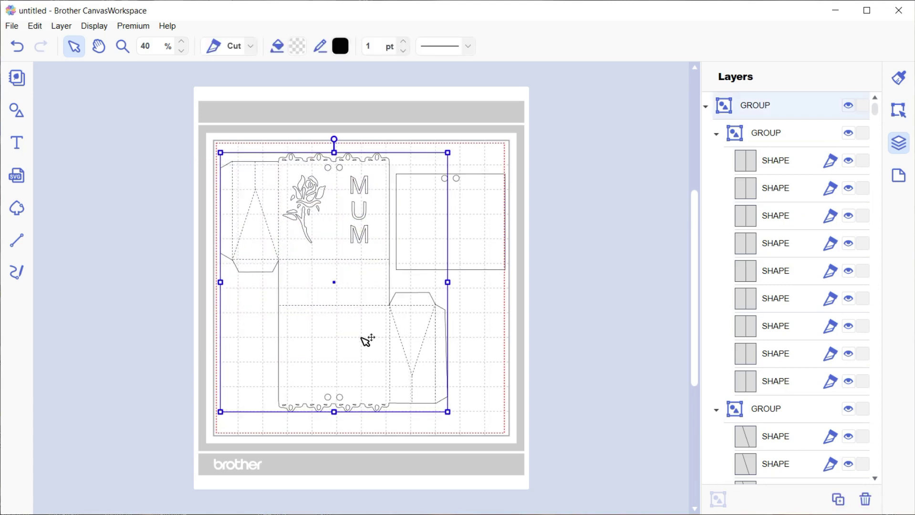
click(479, 236)
drag(481, 237, 479, 238)
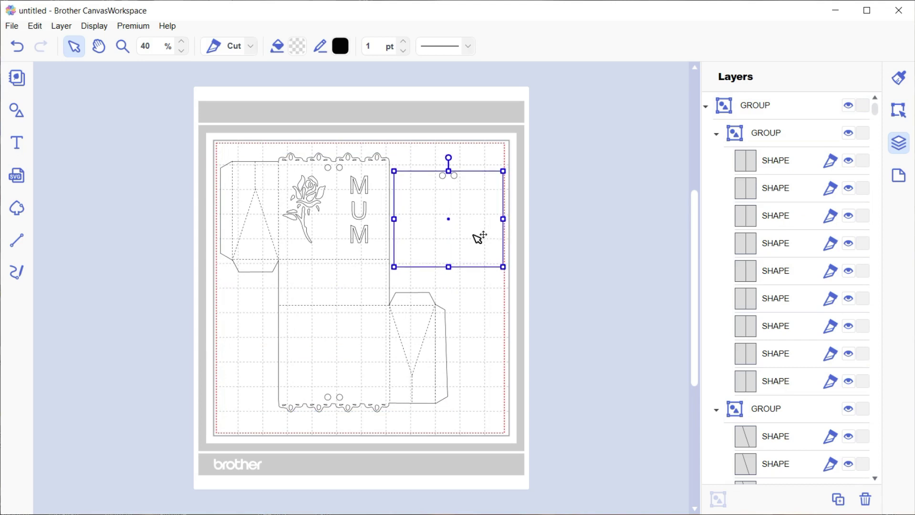